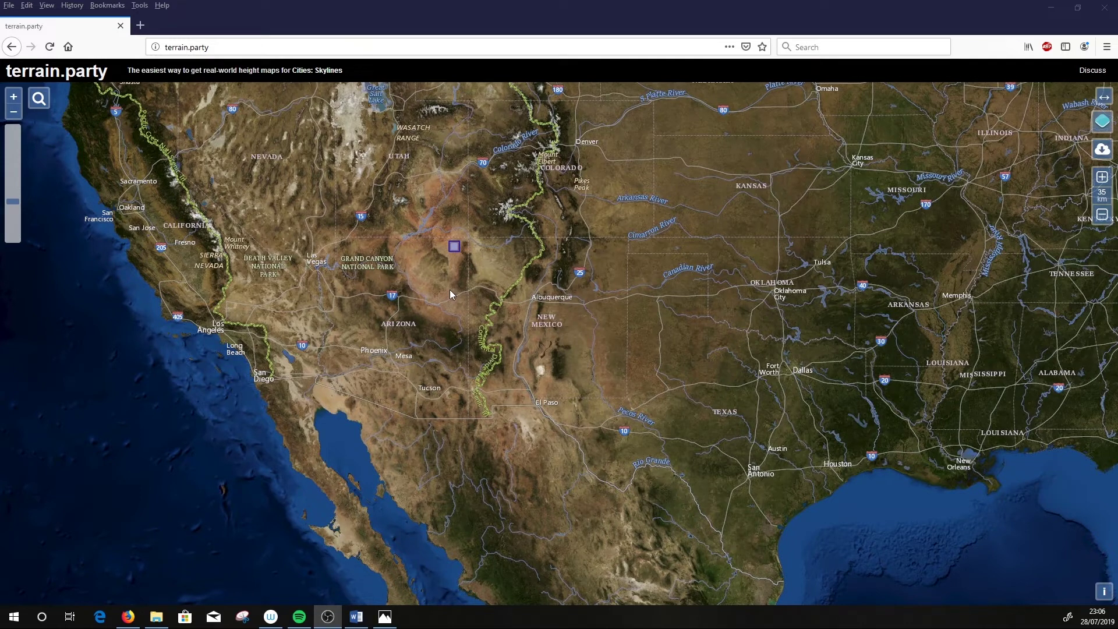
Zoom in and centre the terrain.party selection square on the Grand Canyon
{"action": "scroll", "coordinate": [454, 253], "scroll_direction": "up", "scroll_amount": 2}
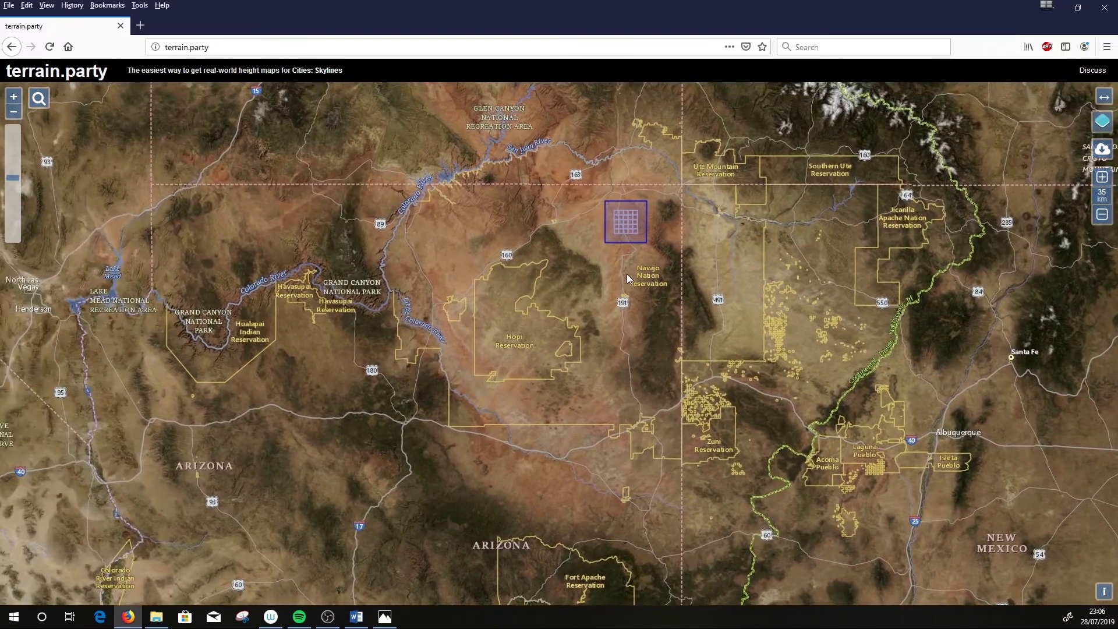
{"action": "left_click_drag", "start_coordinate": [496, 263], "coordinate": [646, 278]}
{"action": "mouse_move", "coordinate": [625, 229]}
{"action": "left_mouse_down"}
{"action": "mouse_move", "coordinate": [341, 306]}
{"action": "mouse_move", "coordinate": [452, 315]}
{"action": "left_mouse_up"}
{"action": "scroll", "coordinate": [344, 305], "scroll_direction": "up", "scroll_amount": 2}
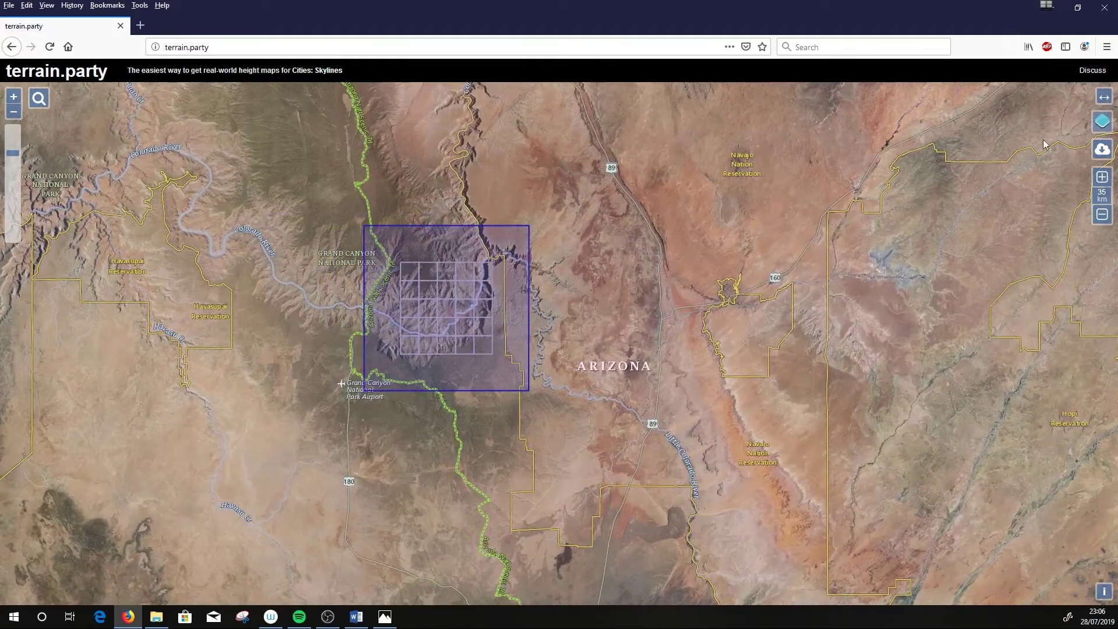
Enlarge the area to 40 km and export its height map as 'Grand Canyon'
{"action": "left_click", "coordinate": [1105, 181]}
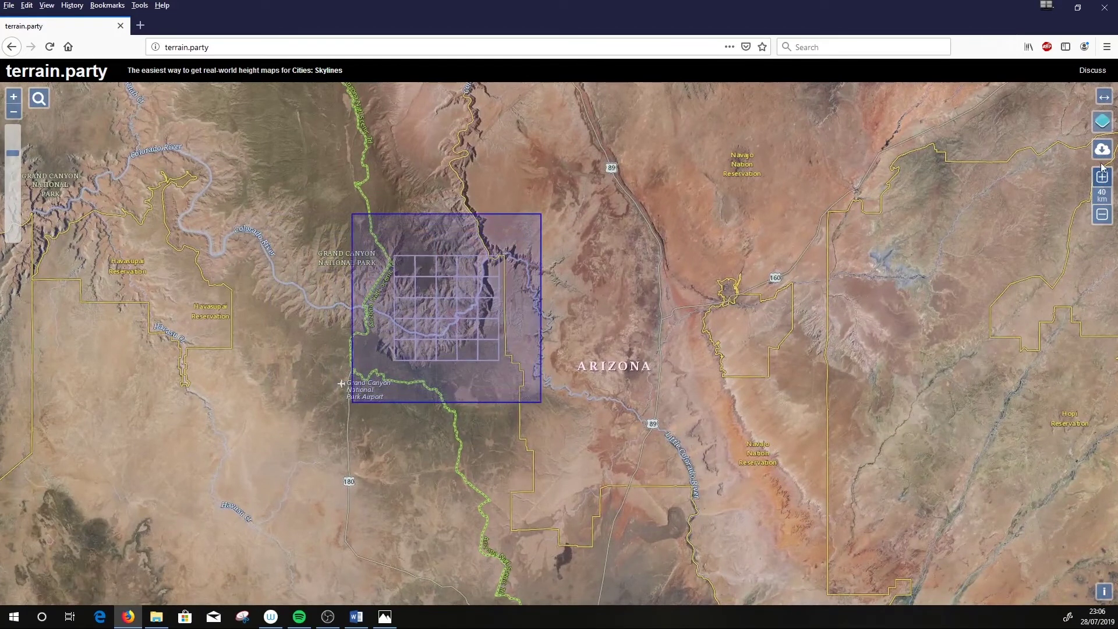
{"action": "left_click", "coordinate": [1101, 150]}
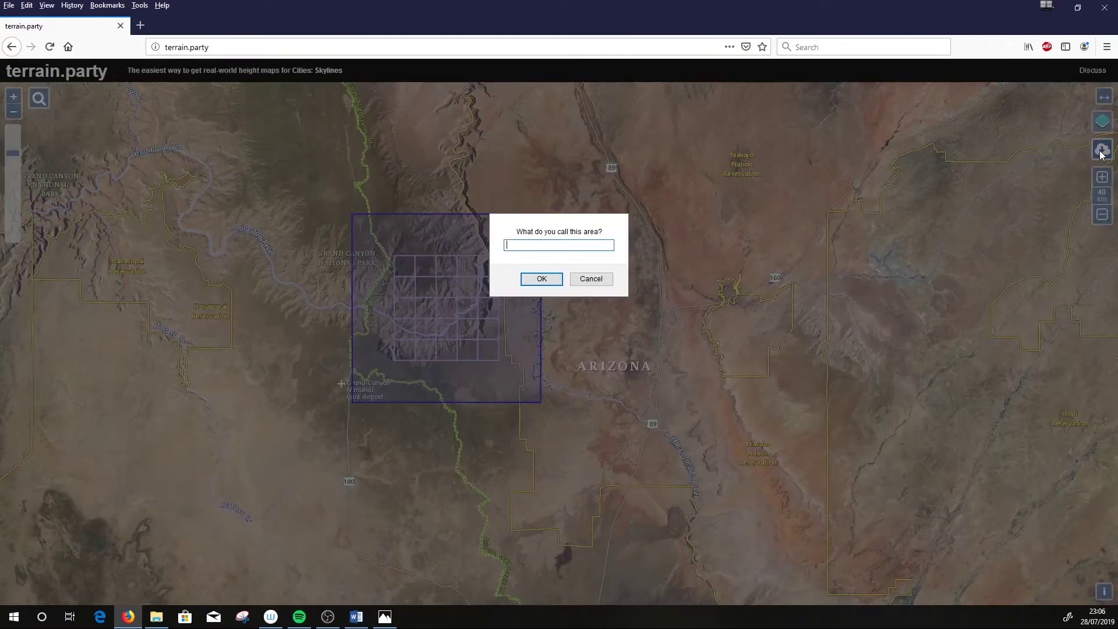
{"action": "type", "text": "Grand Canyon"}
{"action": "left_click", "coordinate": [553, 281]}
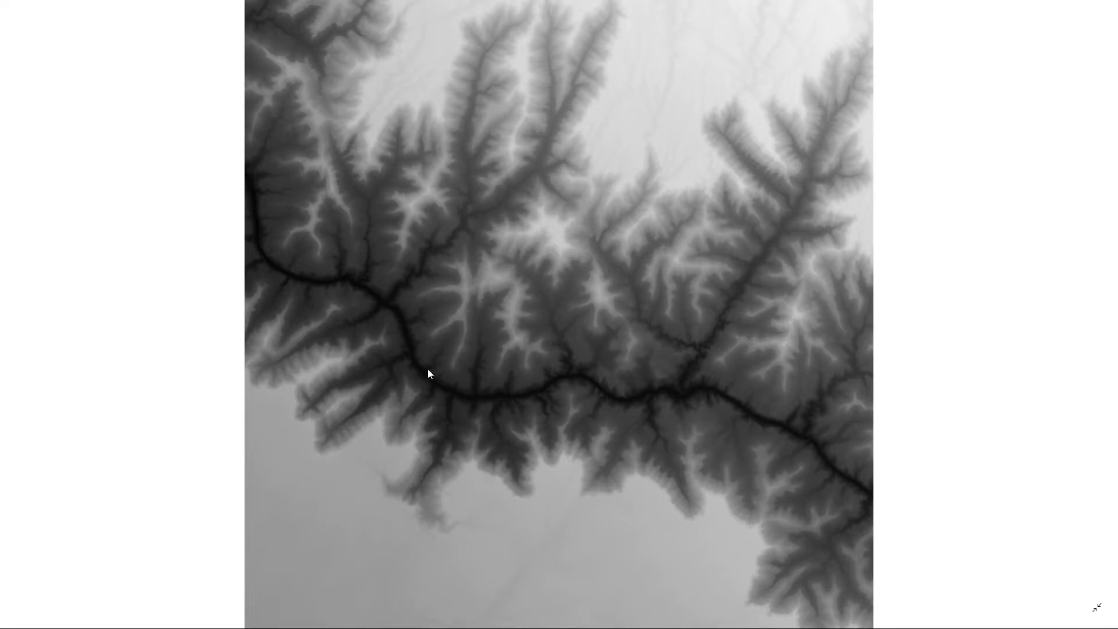
Load the Grand Canyon height-map PNG into a new File node, then orbit the preview
{"action": "left_click", "coordinate": [415, 617]}
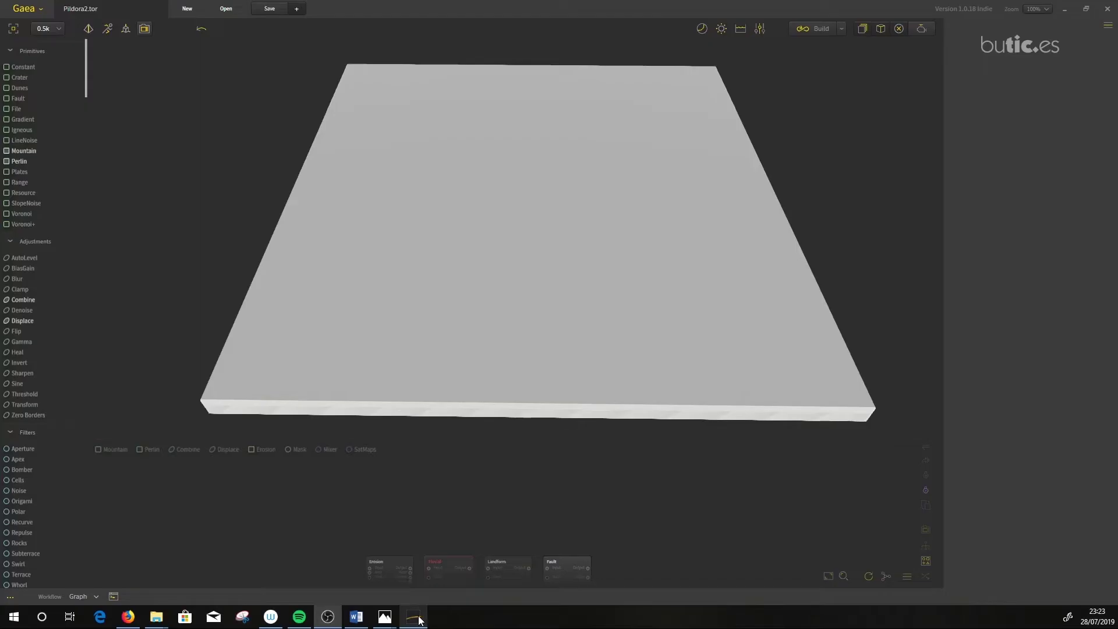
{"action": "mouse_move", "coordinate": [16, 109]}
{"action": "left_mouse_down"}
{"action": "mouse_move", "coordinate": [301, 520]}
{"action": "mouse_move", "coordinate": [295, 483]}
{"action": "mouse_move", "coordinate": [309, 498]}
{"action": "left_mouse_up"}
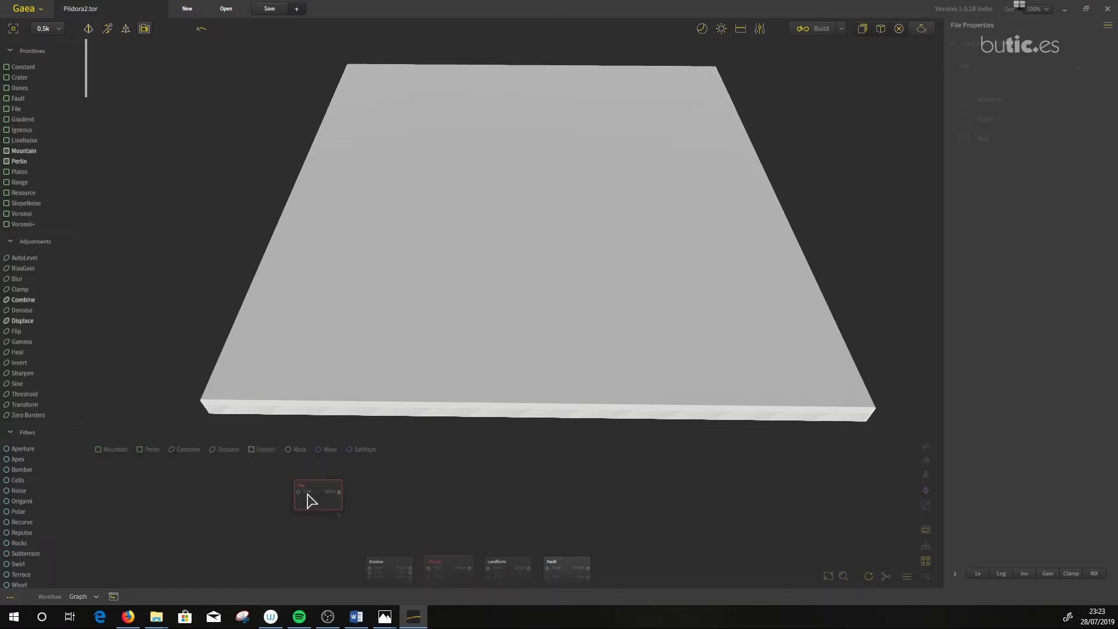
{"action": "left_click", "coordinate": [1093, 70]}
{"action": "left_click", "coordinate": [388, 95]}
{"action": "left_click", "coordinate": [456, 296]}
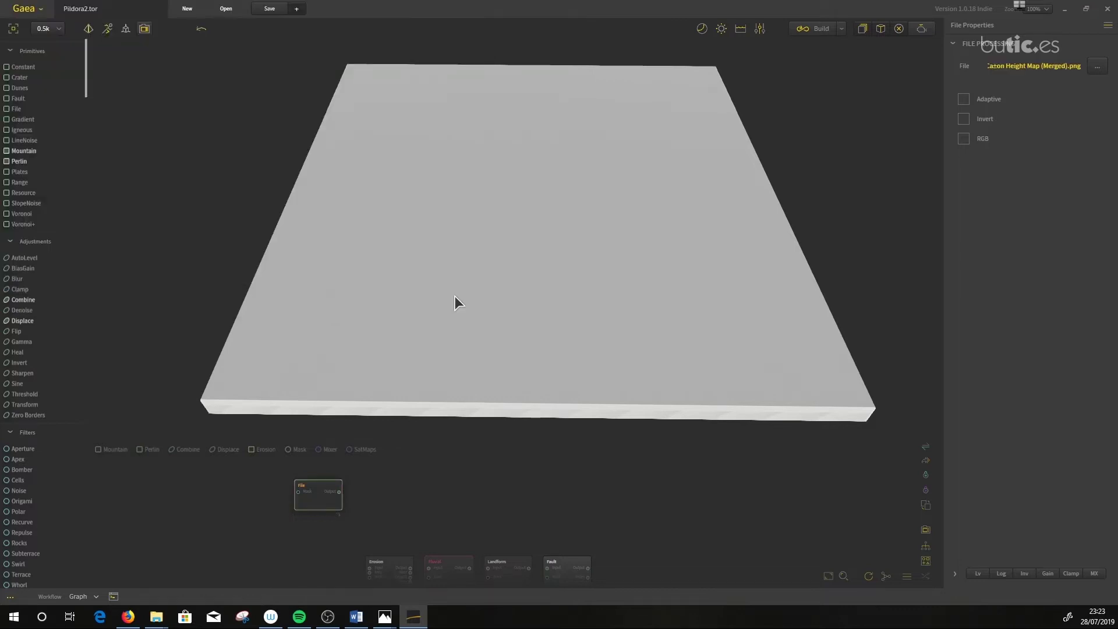
{"action": "left_click", "coordinate": [759, 30]}
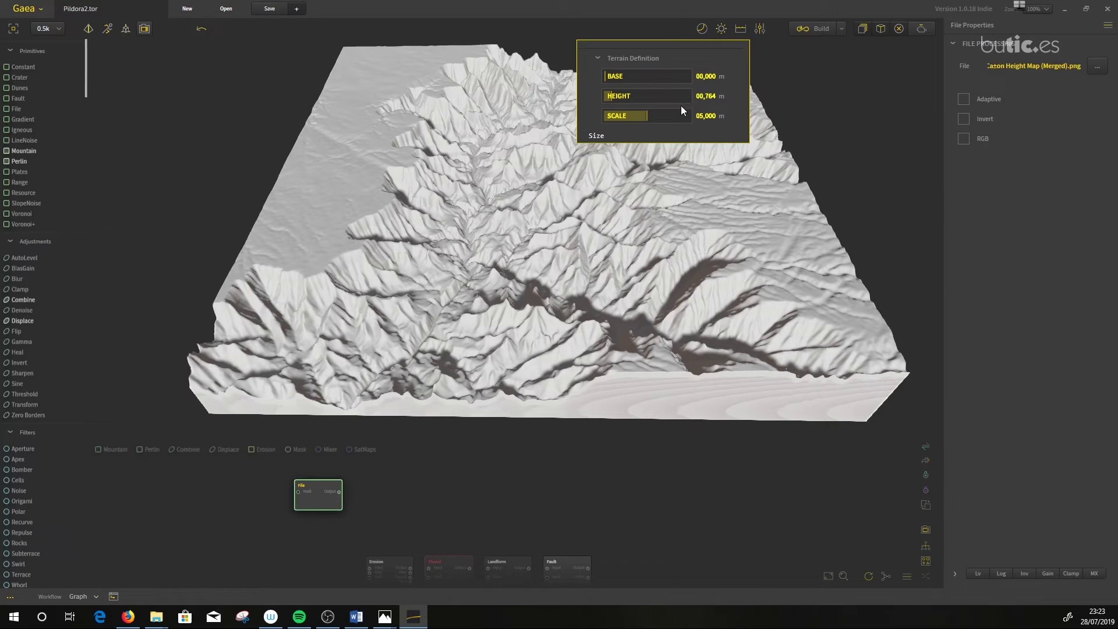
{"action": "mouse_move", "coordinate": [544, 228]}
{"action": "left_mouse_down"}
{"action": "mouse_move", "coordinate": [523, 232]}
{"action": "mouse_move", "coordinate": [540, 280]}
{"action": "mouse_move", "coordinate": [547, 252]}
{"action": "mouse_move", "coordinate": [527, 229]}
{"action": "left_mouse_up"}
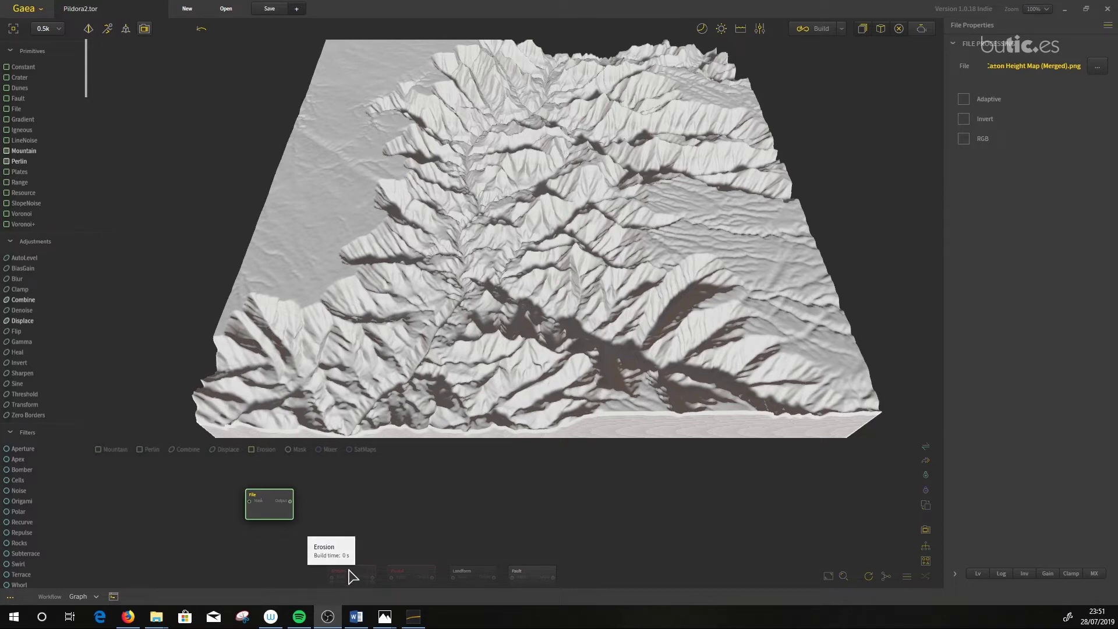
Add an Erosion node fed by the File node, followed by a Fluvial node
{"action": "left_click_drag", "start_coordinate": [352, 577], "coordinate": [336, 501]}
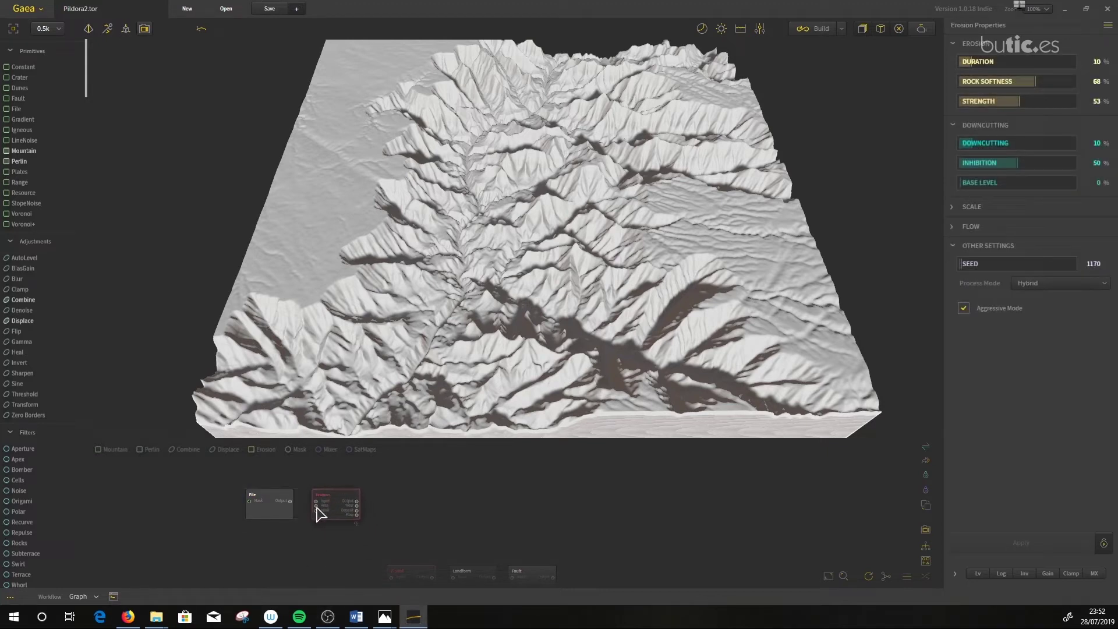
{"action": "left_click_drag", "start_coordinate": [290, 501], "coordinate": [317, 501]}
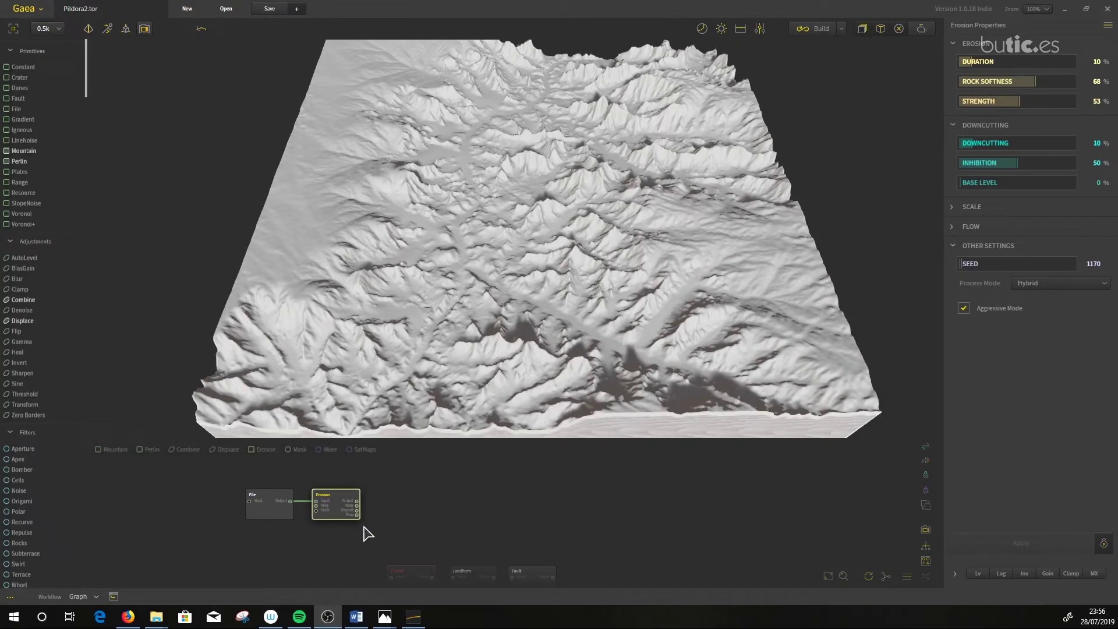
{"action": "mouse_move", "coordinate": [415, 574]}
{"action": "left_mouse_down"}
{"action": "mouse_move", "coordinate": [407, 502]}
{"action": "mouse_move", "coordinate": [383, 503]}
{"action": "left_mouse_up"}
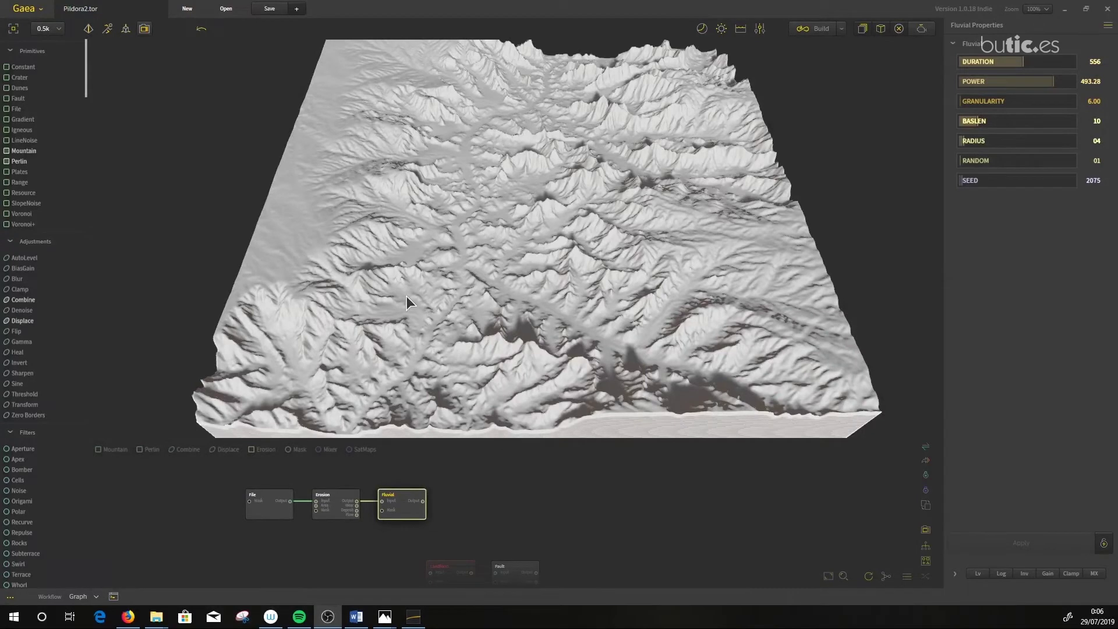
Add a Landform node fed by Fluvial, followed by a Fault node
{"action": "left_click_drag", "start_coordinate": [457, 567], "coordinate": [461, 498]}
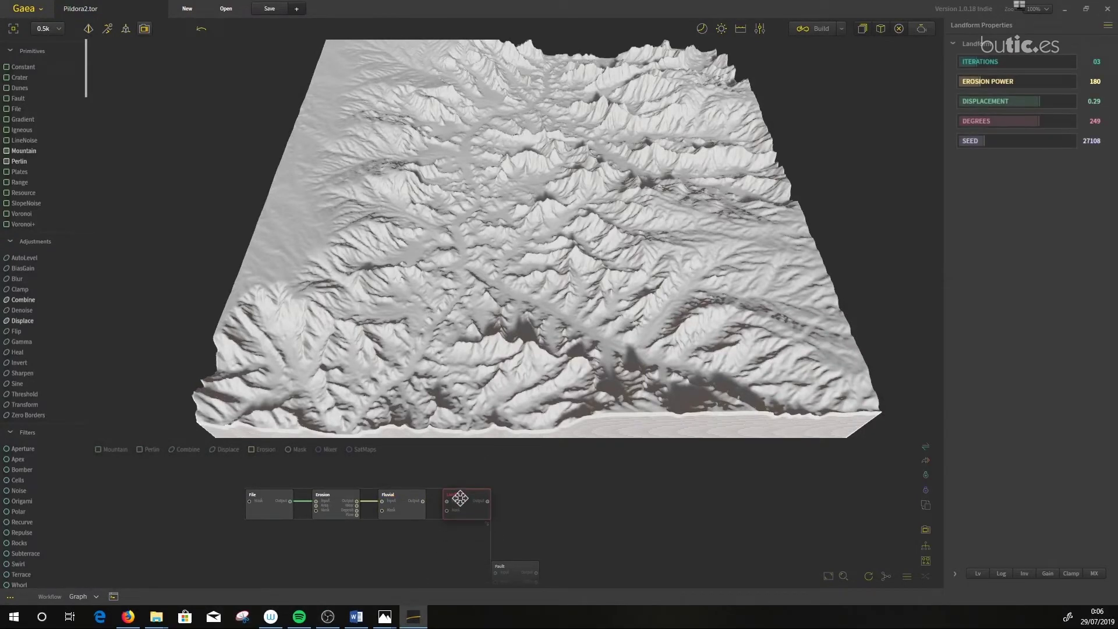
{"action": "left_click_drag", "start_coordinate": [422, 501], "coordinate": [447, 502]}
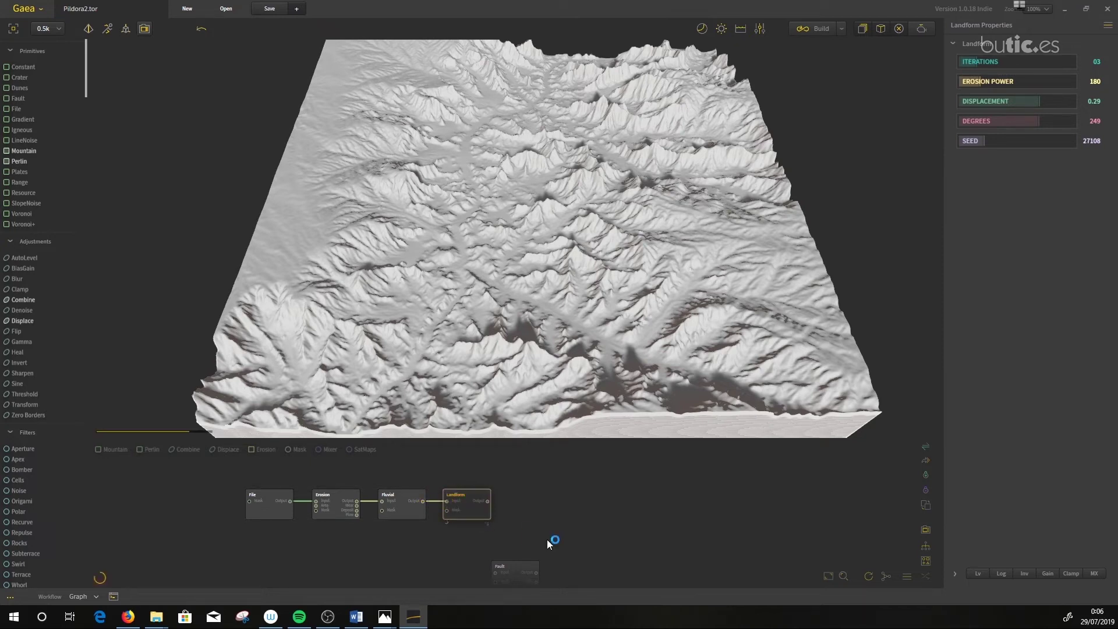
{"action": "mouse_move", "coordinate": [519, 572]}
{"action": "left_mouse_down"}
{"action": "mouse_move", "coordinate": [528, 501]}
{"action": "mouse_move", "coordinate": [503, 508]}
{"action": "mouse_move", "coordinate": [510, 503]}
{"action": "left_mouse_up"}
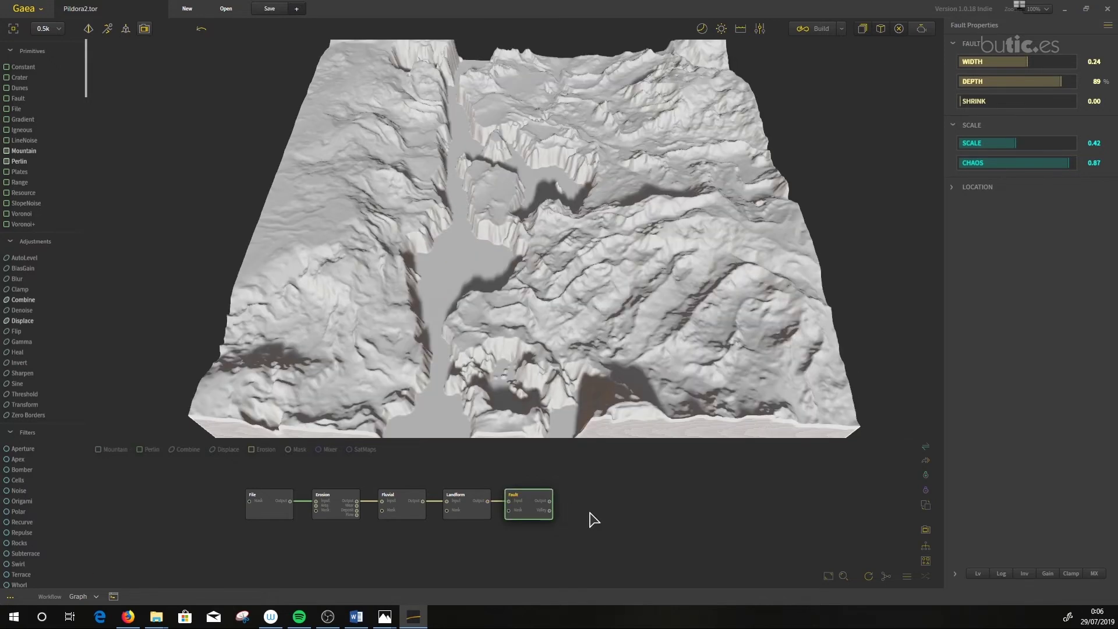
Turn on water at the 00,002 m level, then preview the File node's terrain
{"action": "left_click", "coordinate": [742, 28]}
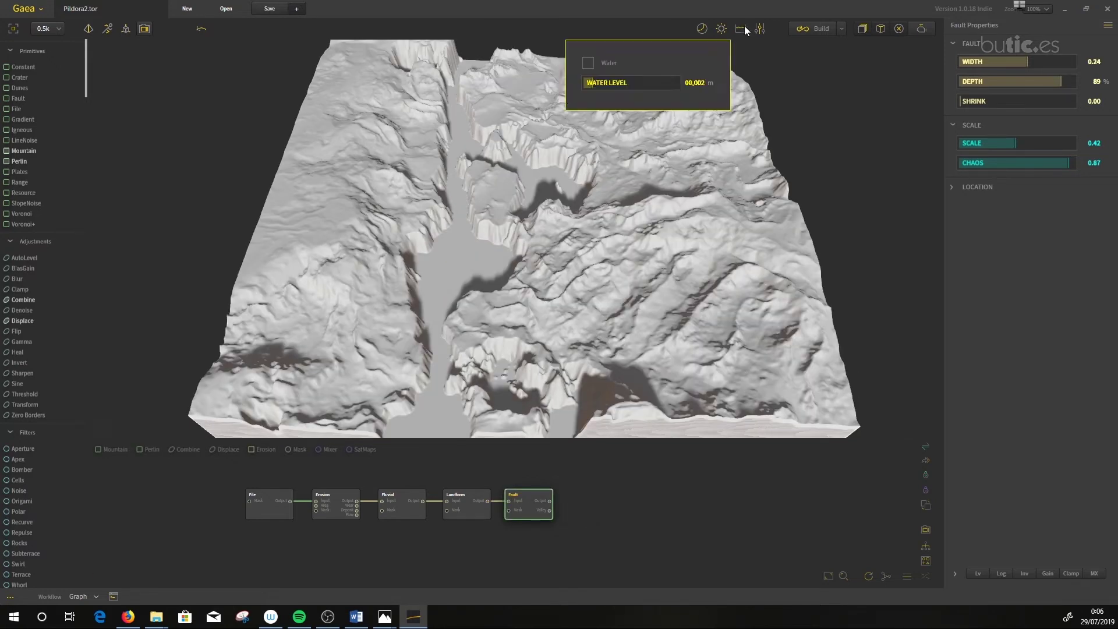
{"action": "left_click", "coordinate": [587, 64]}
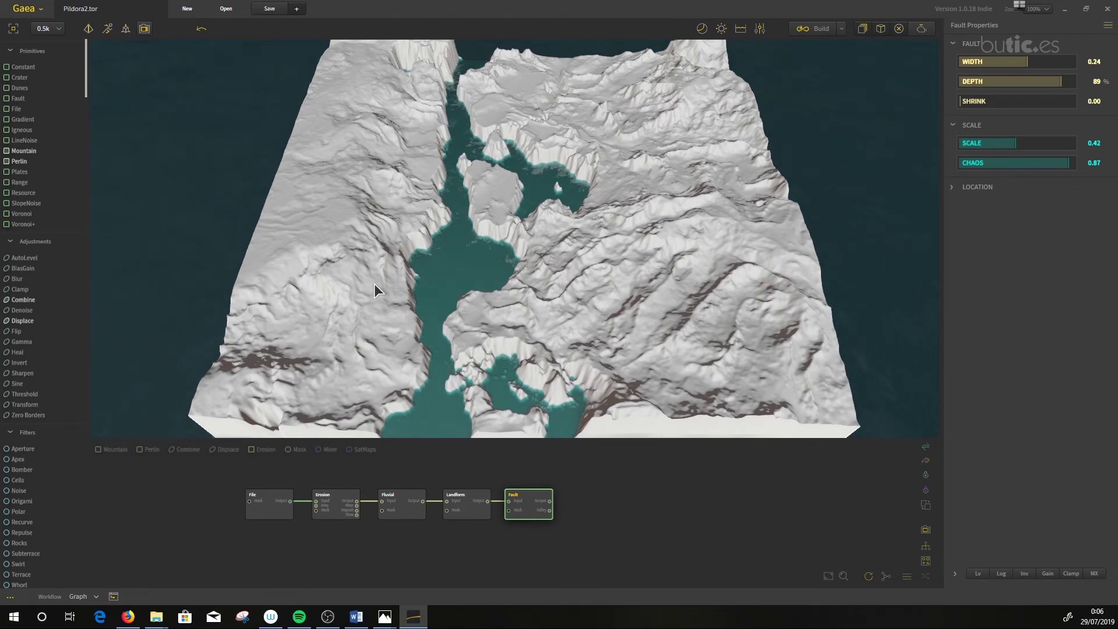
{"action": "left_click", "coordinate": [260, 509]}
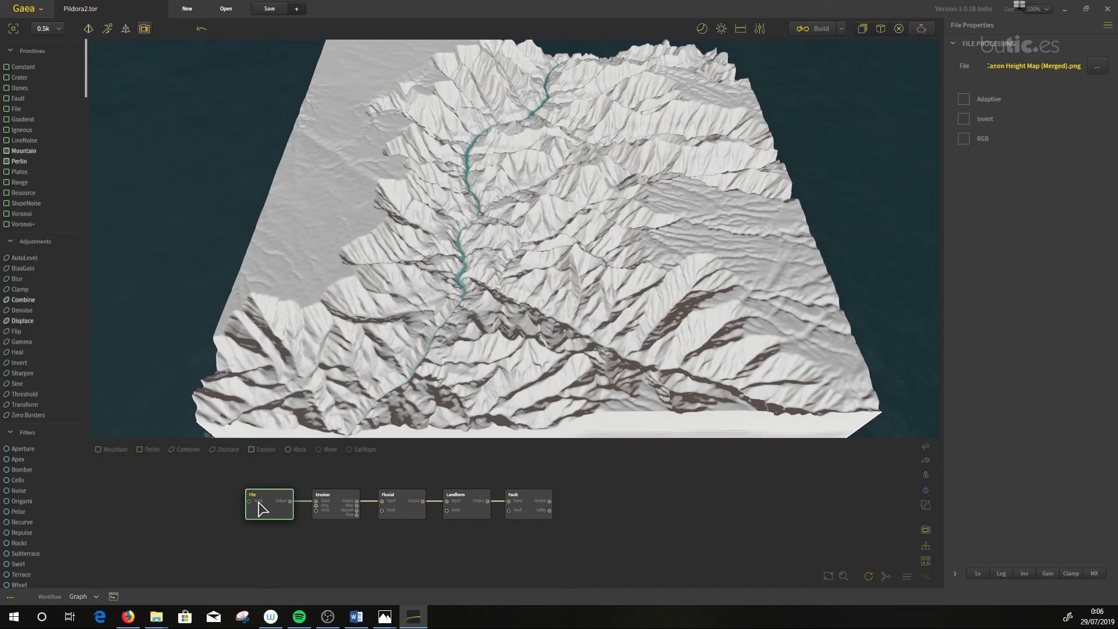
Preview the Erosion, Fluvial, Landform and Fault node outputs one after another
{"action": "left_click", "coordinate": [336, 502]}
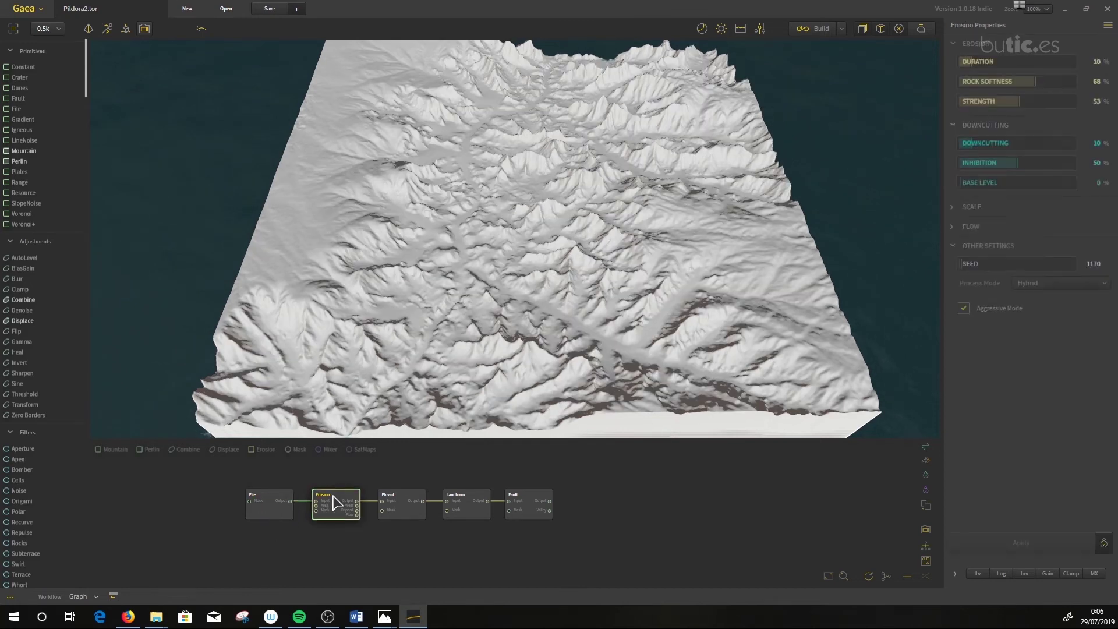
{"action": "left_click", "coordinate": [397, 500]}
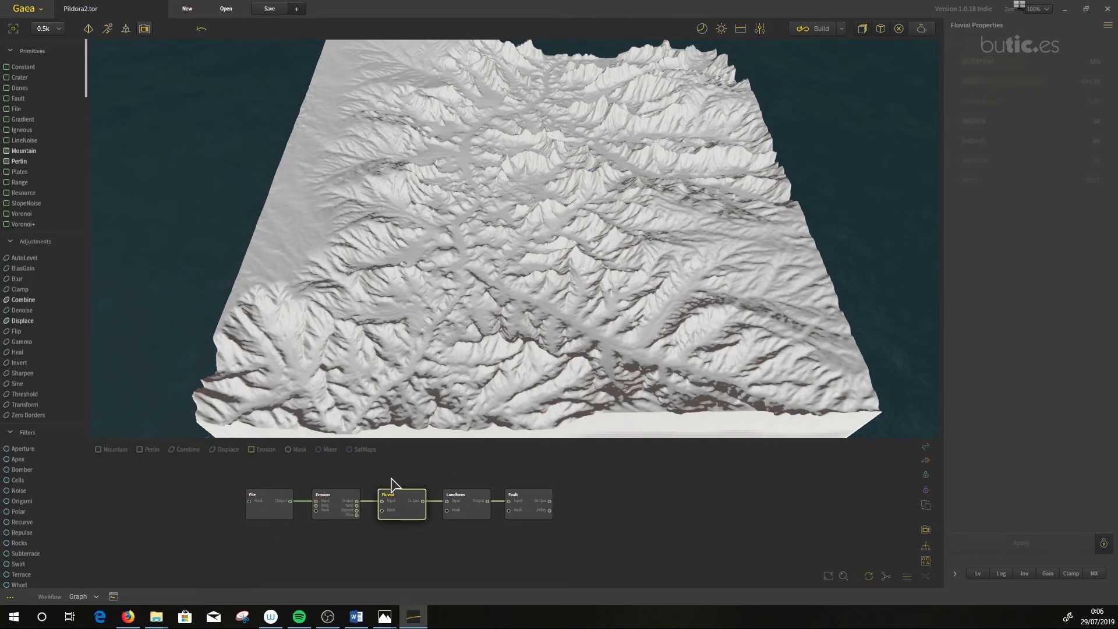
{"action": "left_click", "coordinate": [463, 503]}
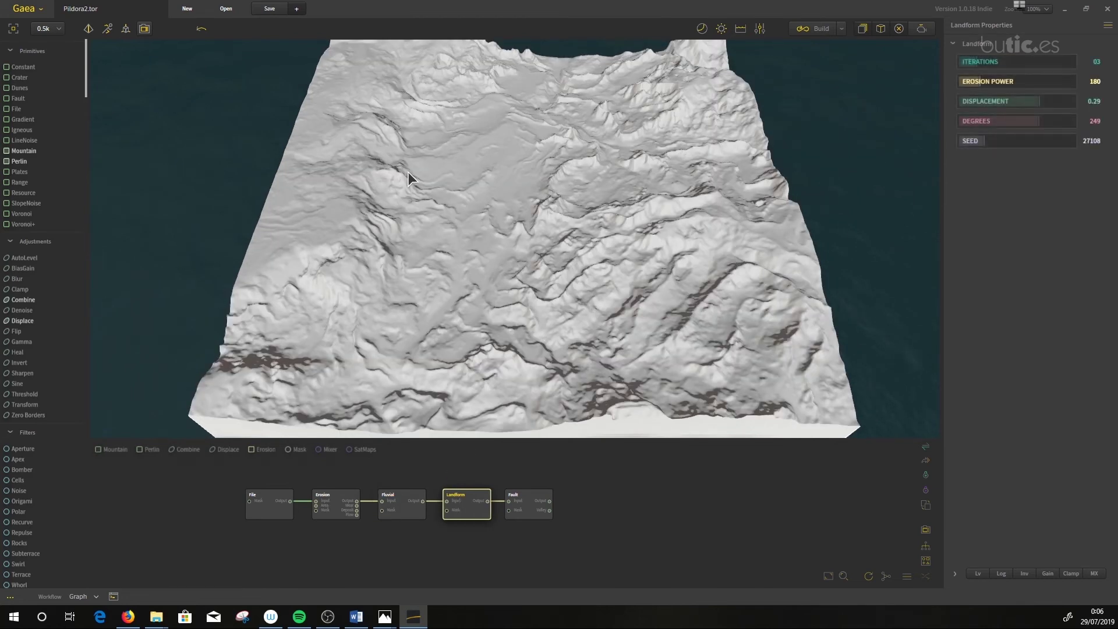
{"action": "left_click", "coordinate": [522, 502]}
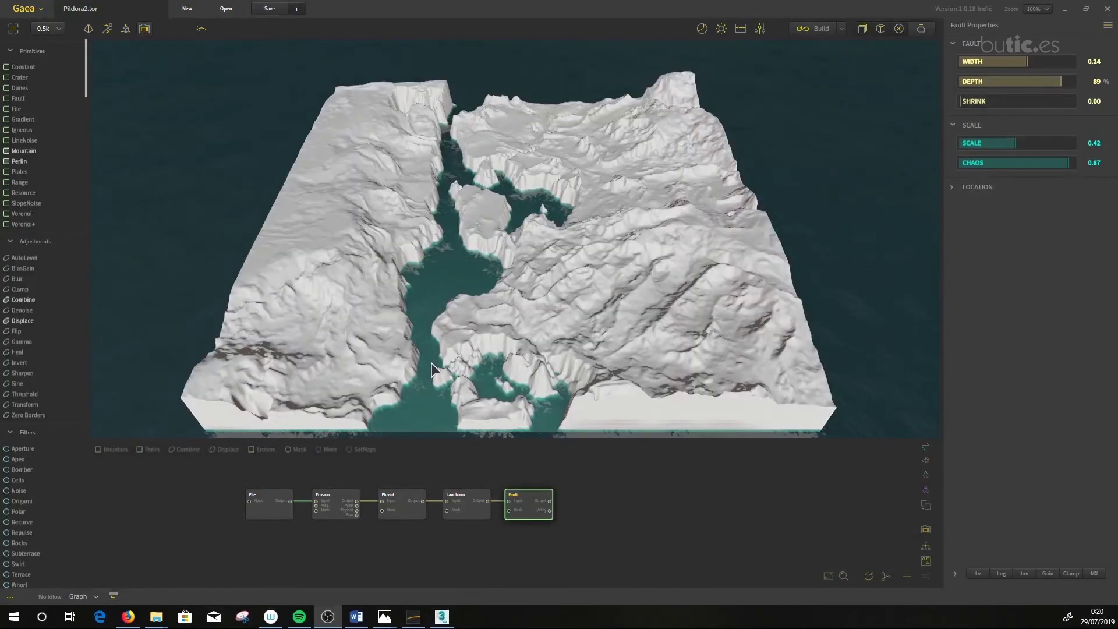
Zoom in and tilt the view low over the flooded canyon
{"action": "scroll", "coordinate": [432, 362], "scroll_direction": "up", "scroll_amount": 2}
{"action": "scroll", "coordinate": [432, 363], "scroll_direction": "up", "scroll_amount": 2}
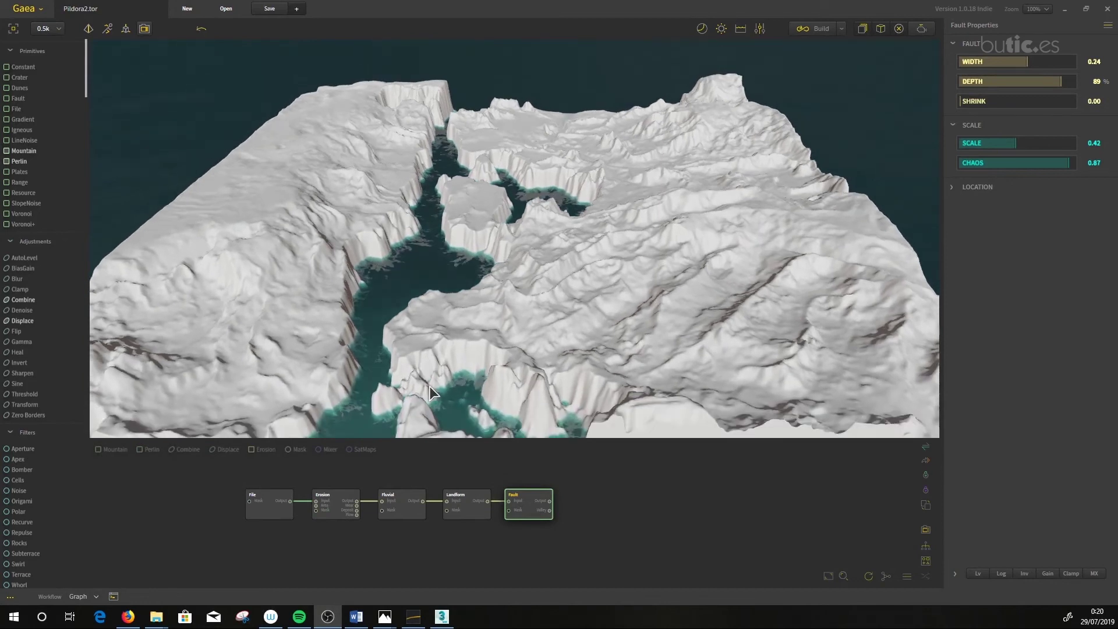
{"action": "left_click_drag", "start_coordinate": [431, 372], "coordinate": [436, 410]}
{"action": "mouse_move", "coordinate": [428, 335]}
{"action": "right_mouse_down"}
{"action": "mouse_move", "coordinate": [413, 297]}
{"action": "mouse_move", "coordinate": [431, 419]}
{"action": "right_mouse_up"}
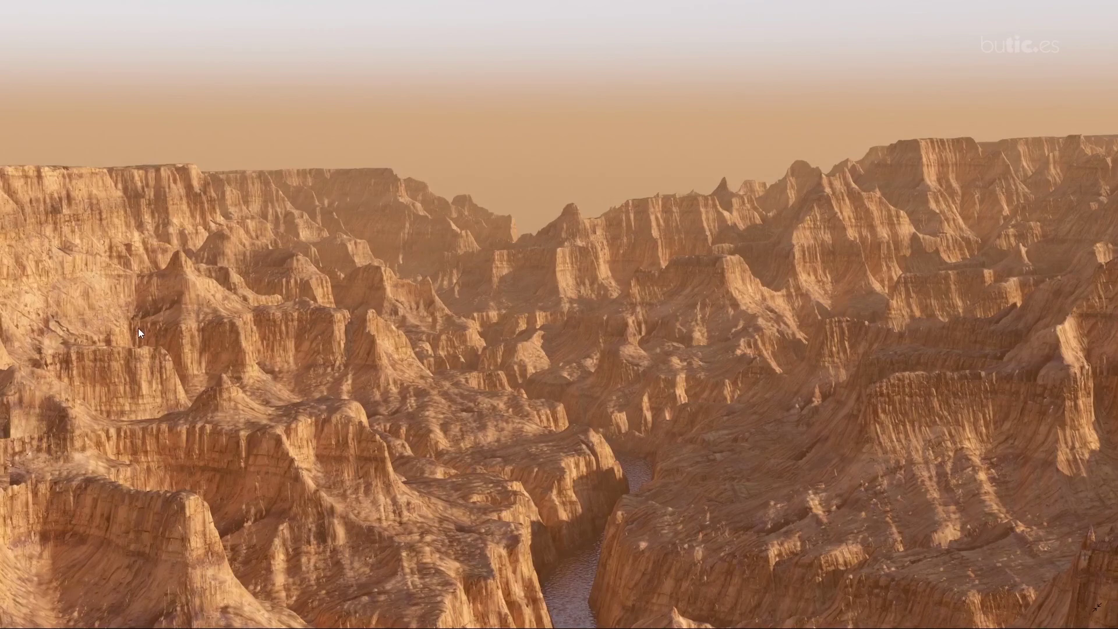
Advance to the second render showing the flooded basin with rock islands
{"action": "left_click", "coordinate": [29, 303]}
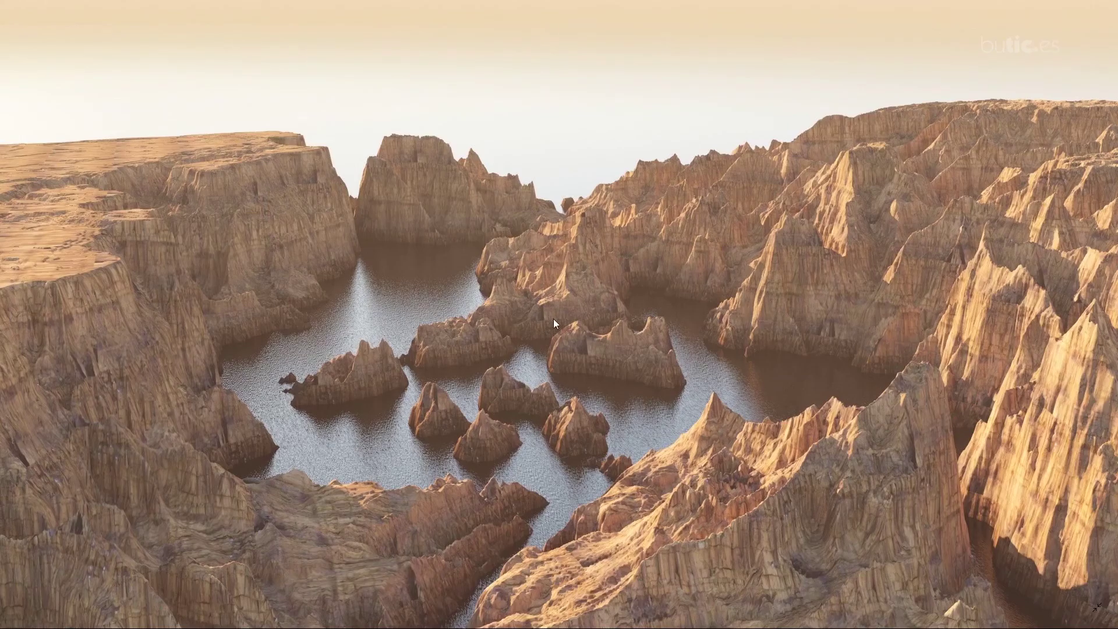